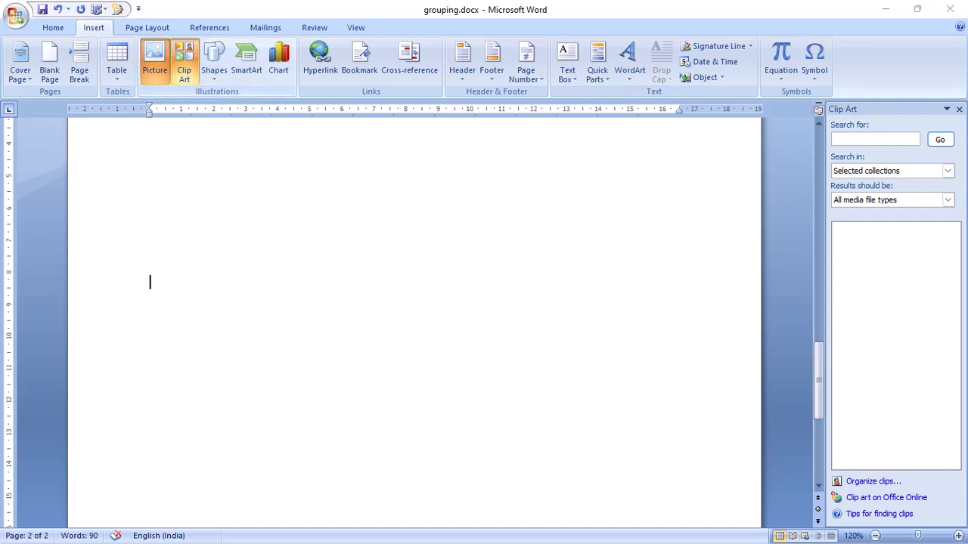
left_click(154, 61)
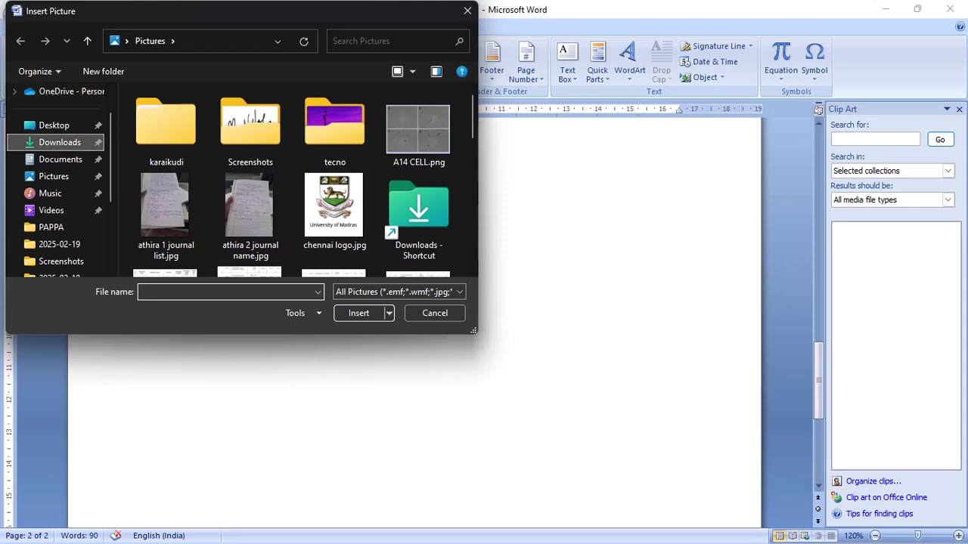
left_click(60, 142)
left_click(220, 132)
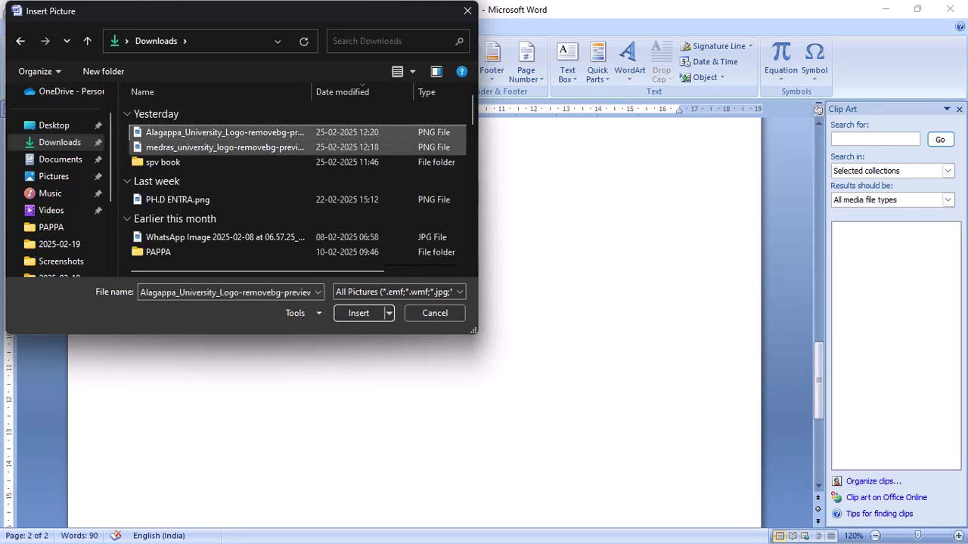
left_click(219, 147)
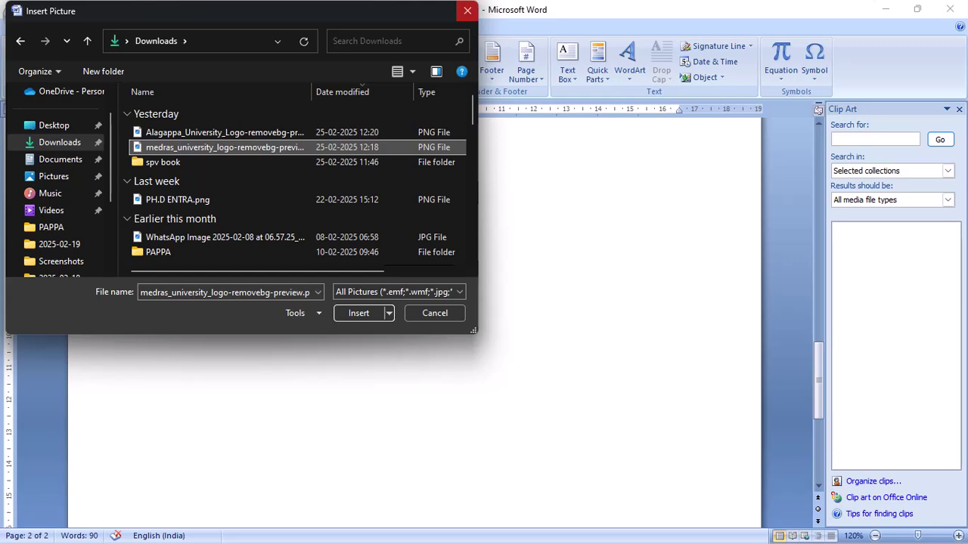
left_click(467, 11)
Copy the Alagappa_University_Logo.png image from the desktop and paste it on the blank second page of grouping.docx.
left_click(885, 9)
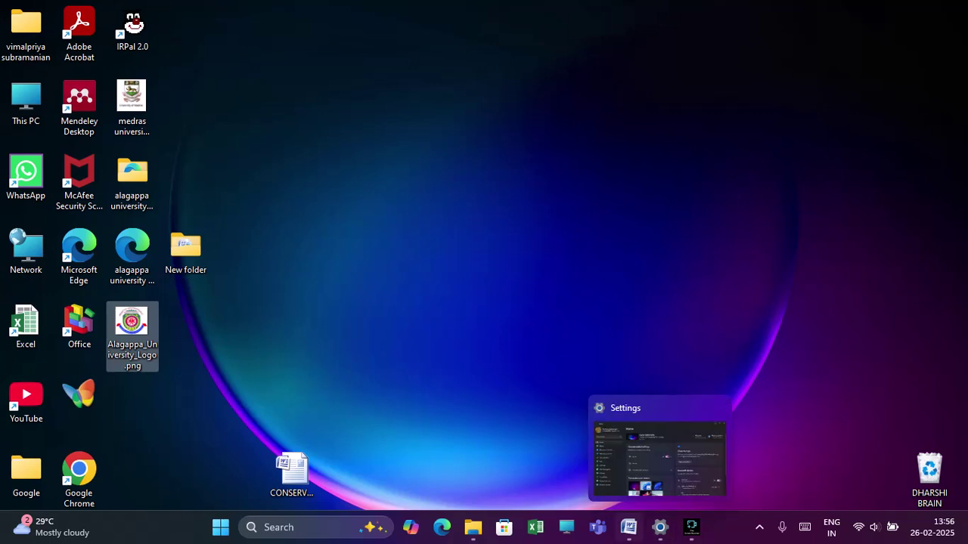
left_click(629, 459)
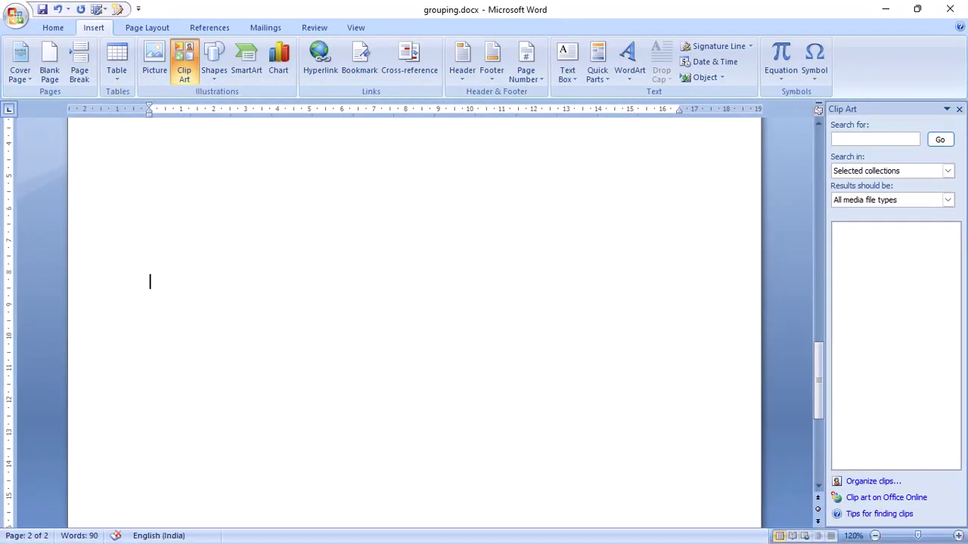
key("ctrl+v")
scroll(415, 317, "up", 5)
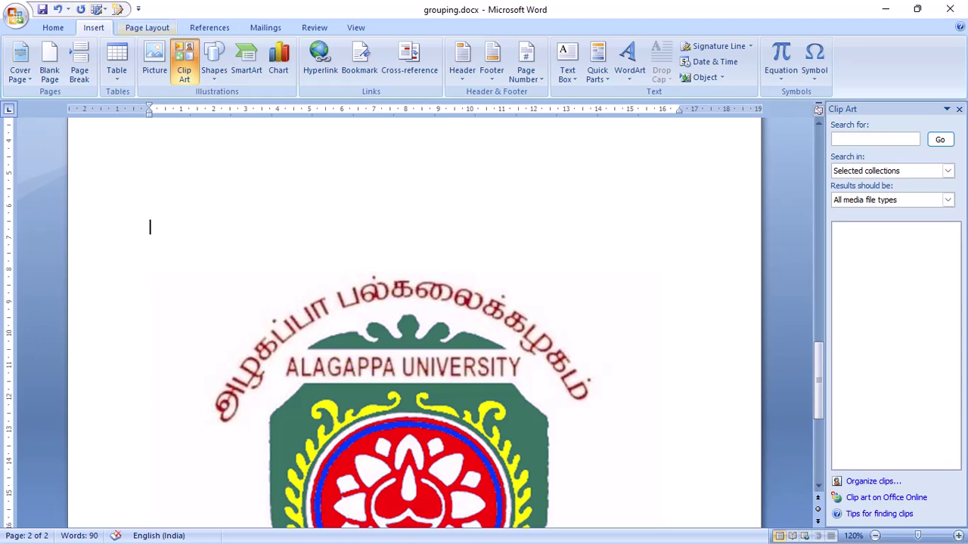
left_click(147, 27)
key("Up")
key("Up")
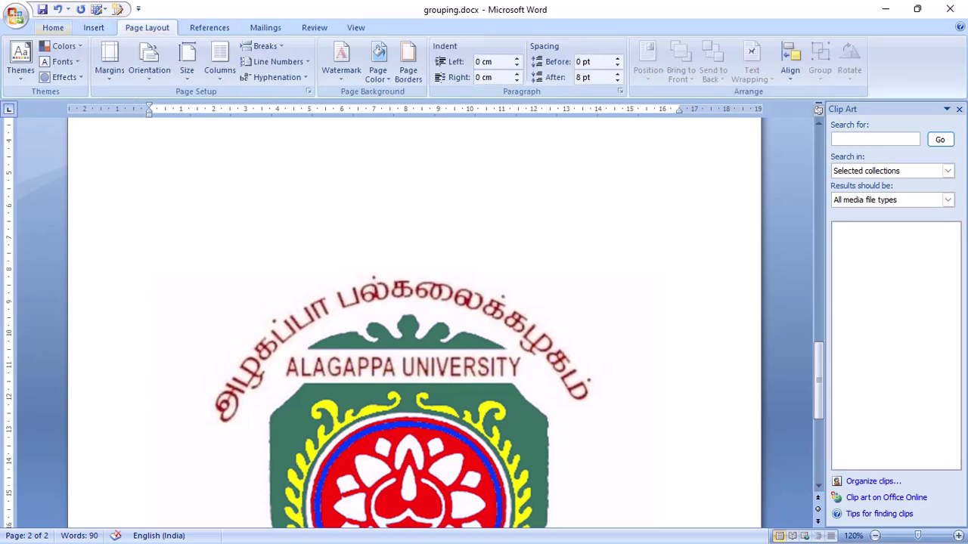
left_click(94, 28)
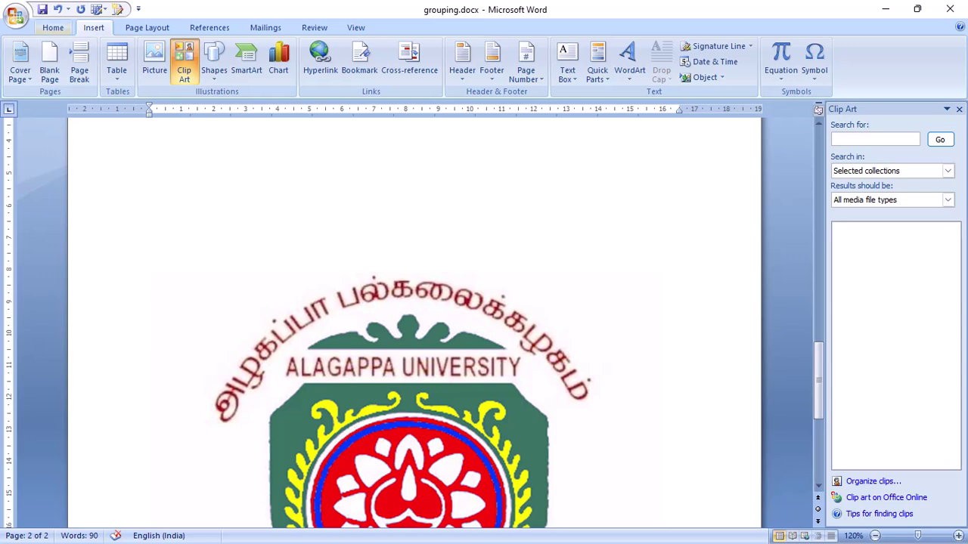
left_click(52, 27)
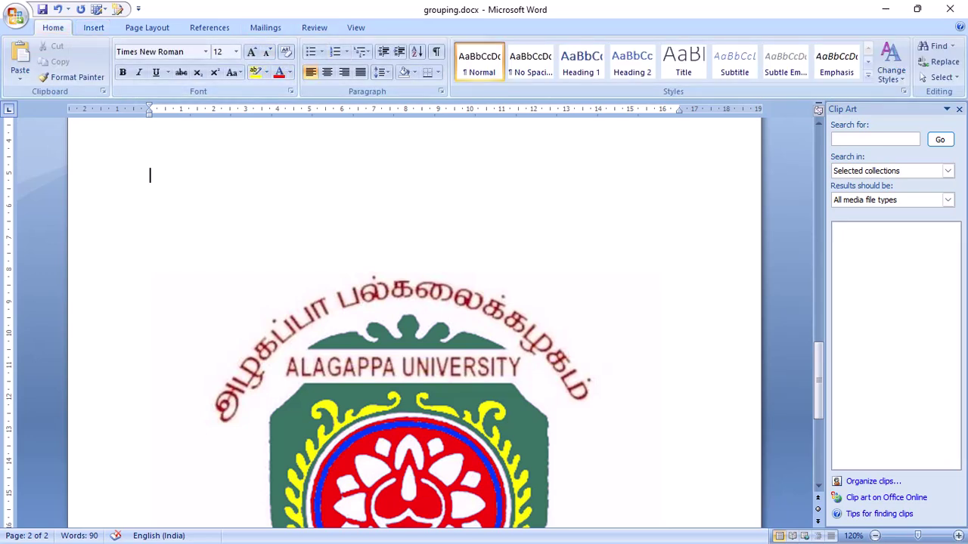
key("Return")
left_click(290, 73)
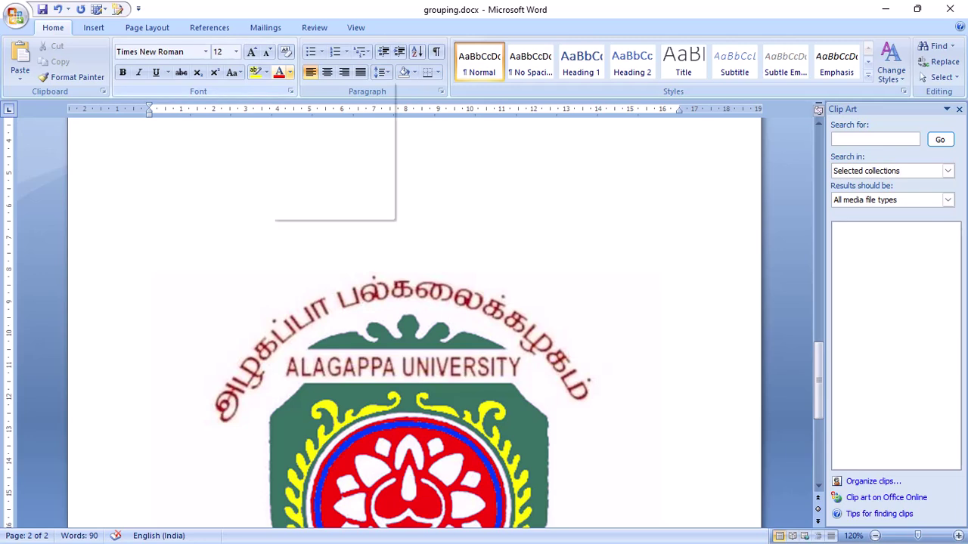
left_click(116, 200)
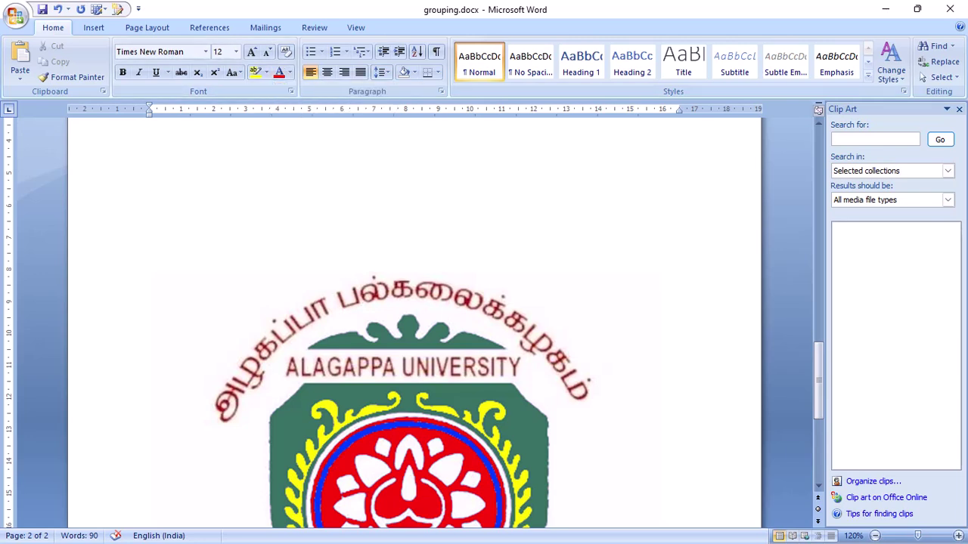
right_click(116, 200)
left_click(114, 198)
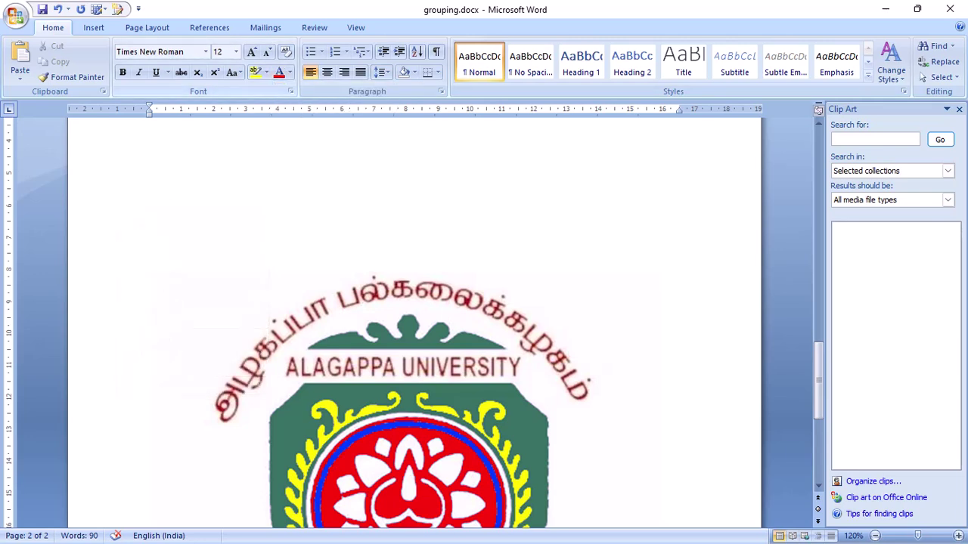
left_click(289, 73)
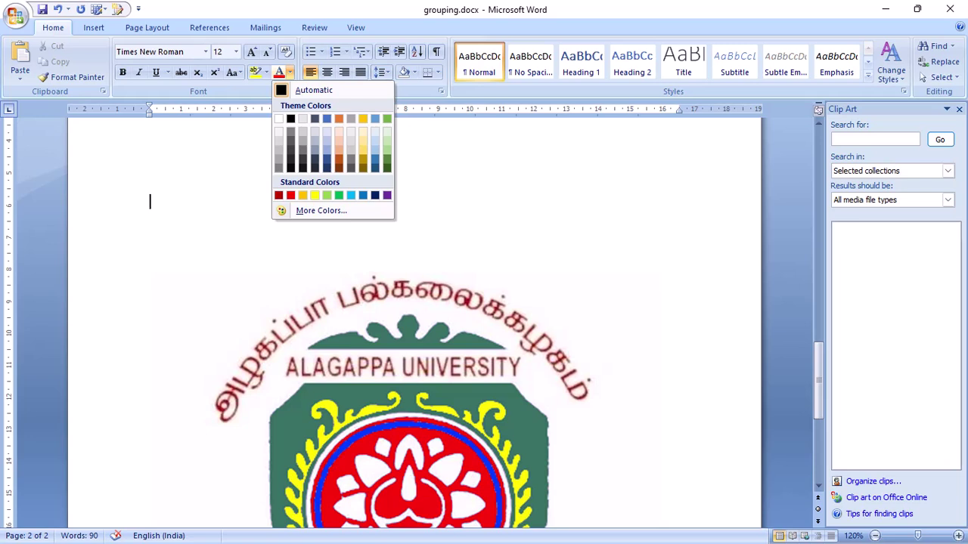
left_click(150, 175)
left_click(150, 175)
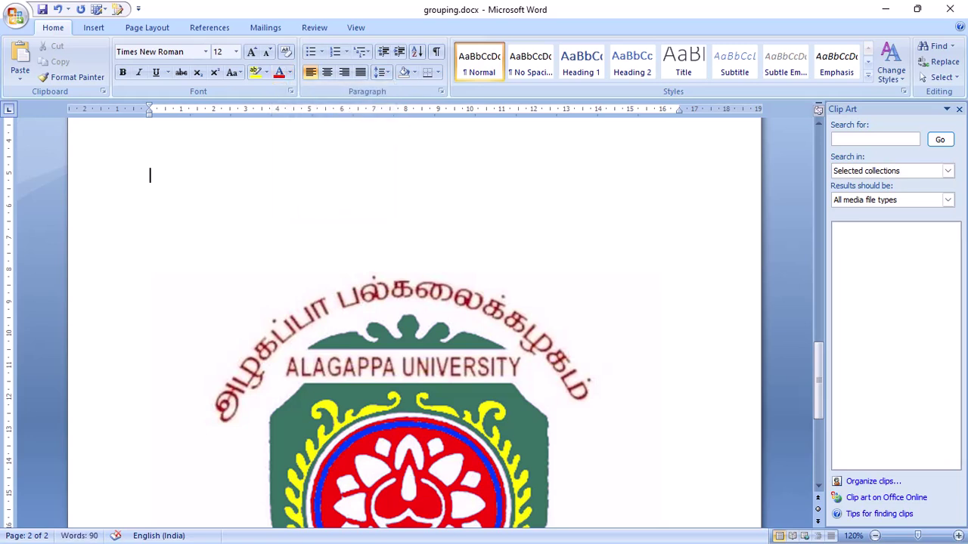
Set the document's page color to the standard Green.
left_click(146, 28)
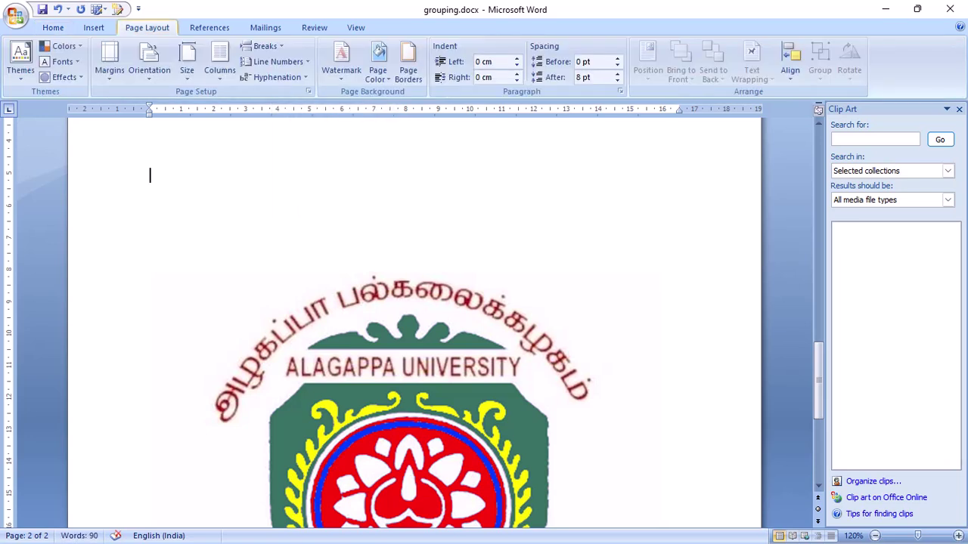
left_click(377, 69)
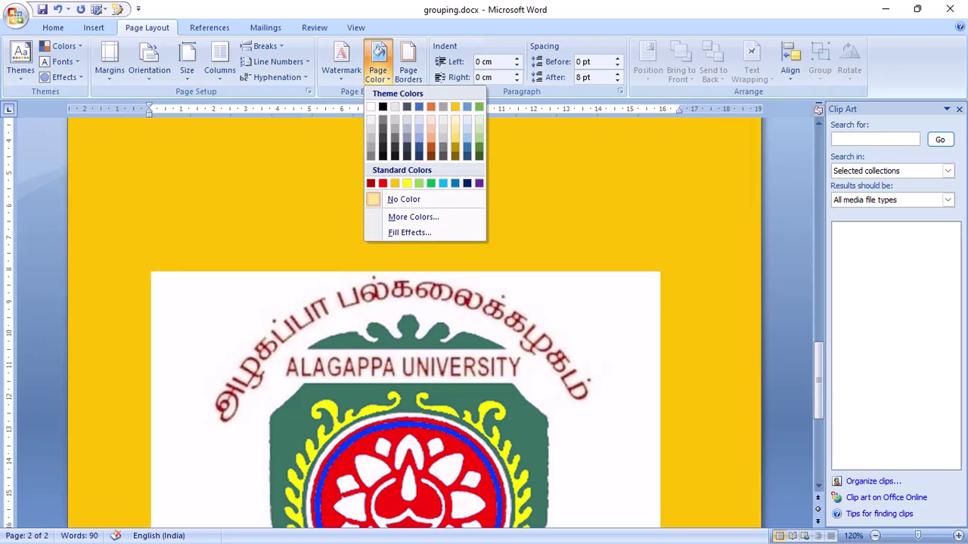
left_click(430, 183)
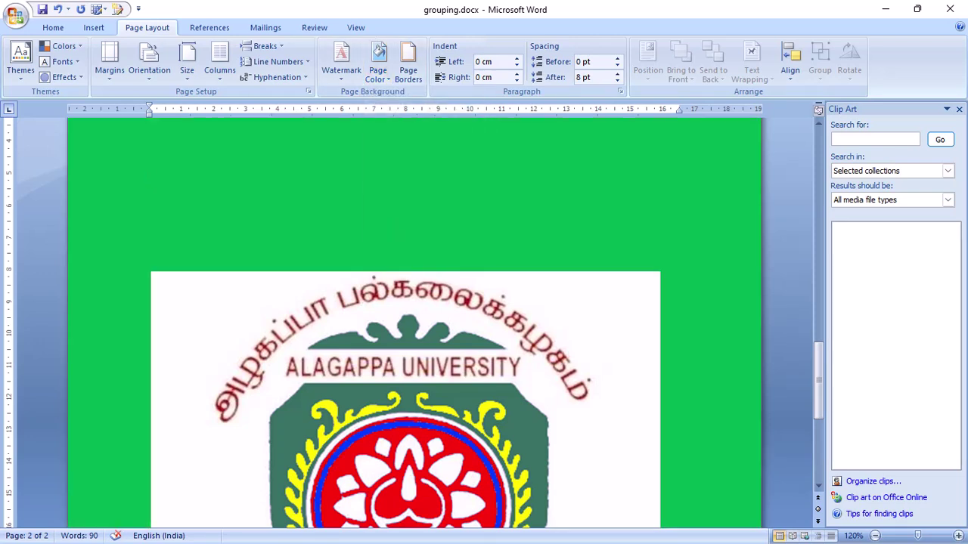
Shrink the pasted university logo proportionally to about 12.8 cm wide and 11.18 cm high.
scroll(414, 318, "down", 5)
left_click(406, 261)
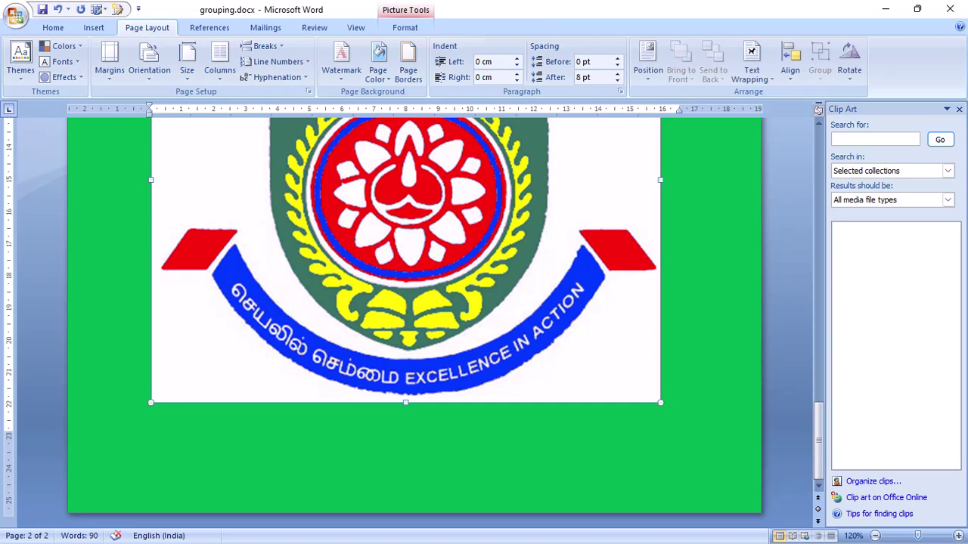
left_click_drag(660, 402, 562, 313)
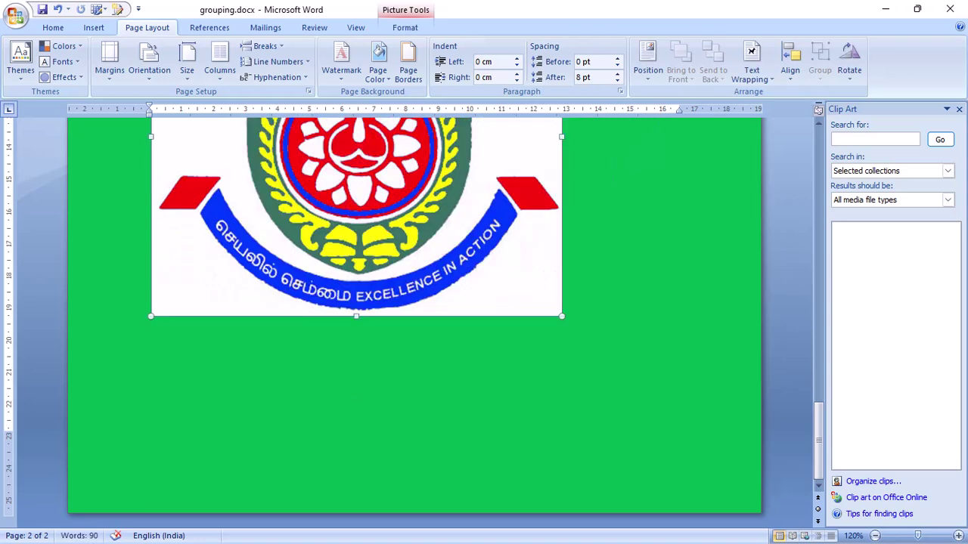
Reduce the logo proportionally once more to about 9.23 cm wide and 8.06 cm high.
scroll(415, 318, "up", 5)
scroll(415, 317, "down", 3)
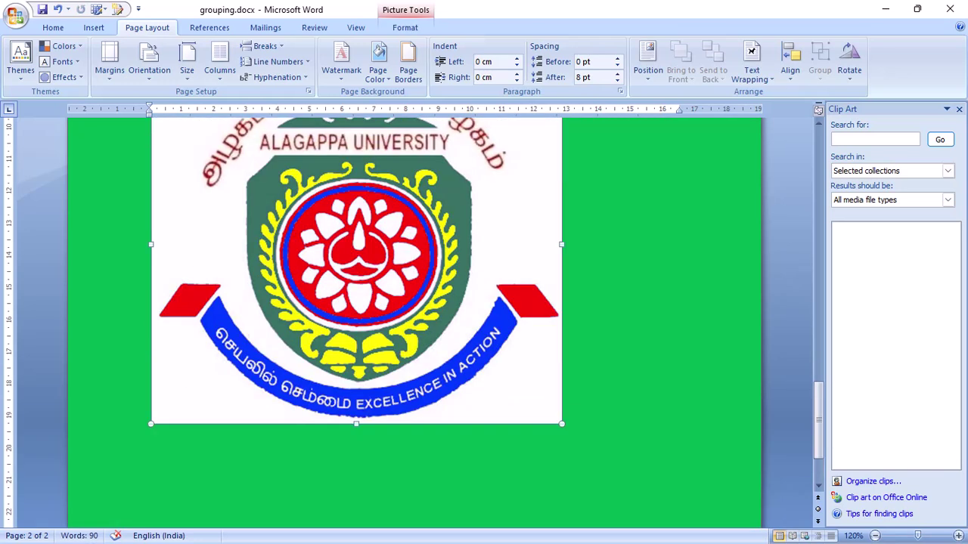
left_click_drag(562, 423, 447, 323)
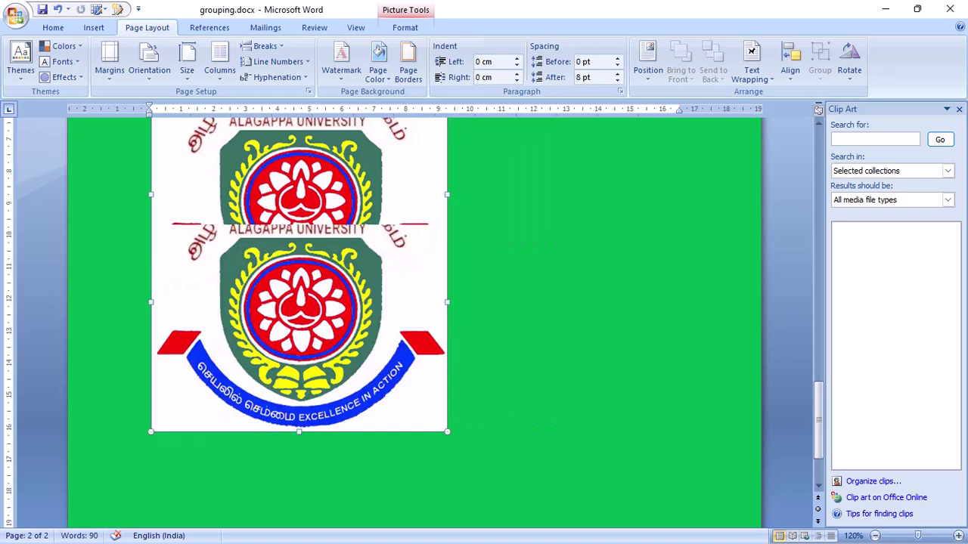
scroll(414, 317, "up", 3)
left_click_drag(299, 302, 530, 303)
scroll(414, 318, "up", 4)
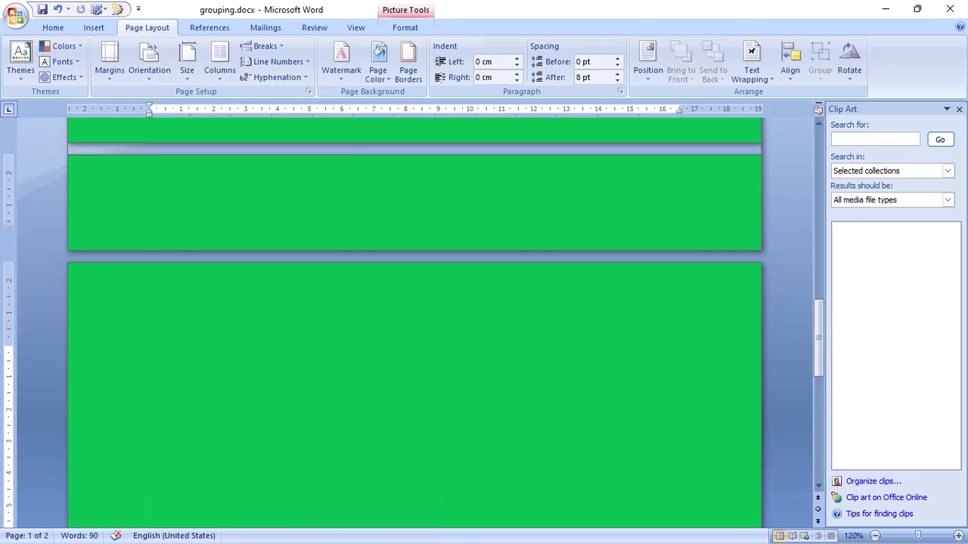
scroll(414, 318, "down", 3)
scroll(414, 318, "down", 3)
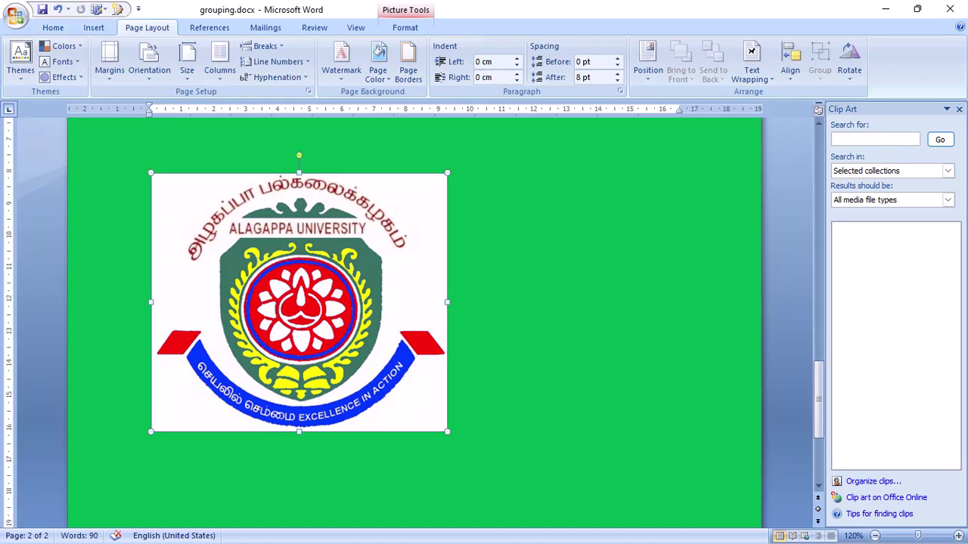
Apply Set Transparent Color to the white background of the university logo.
right_click(218, 290)
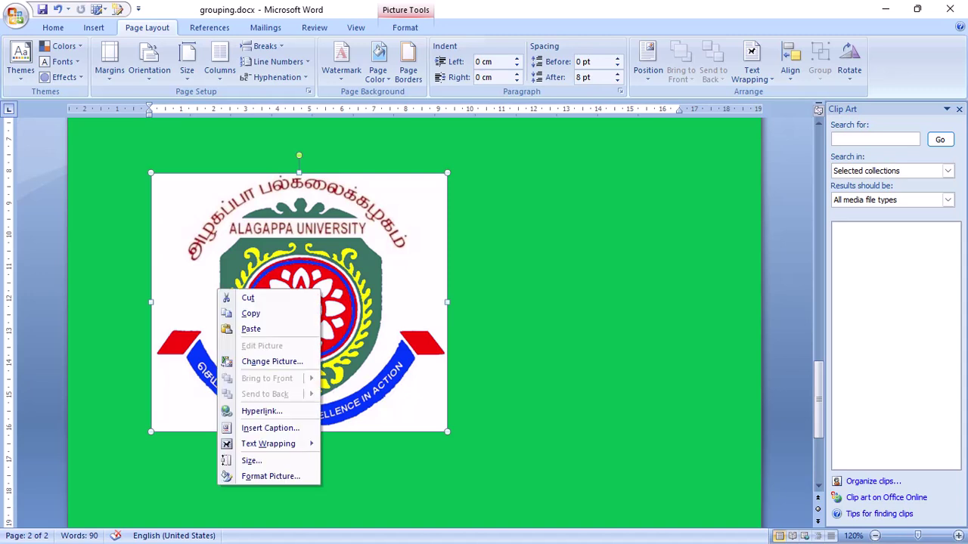
key("Escape")
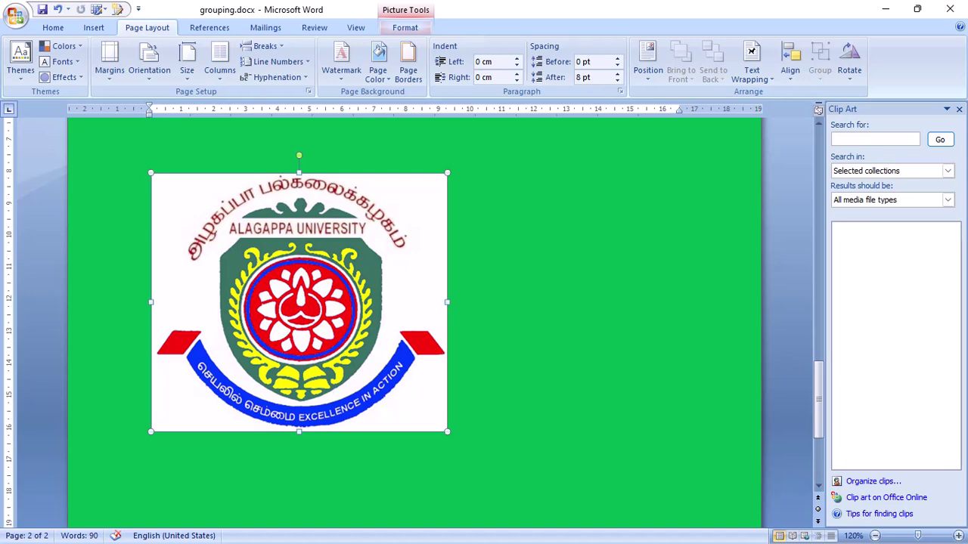
left_click(405, 27)
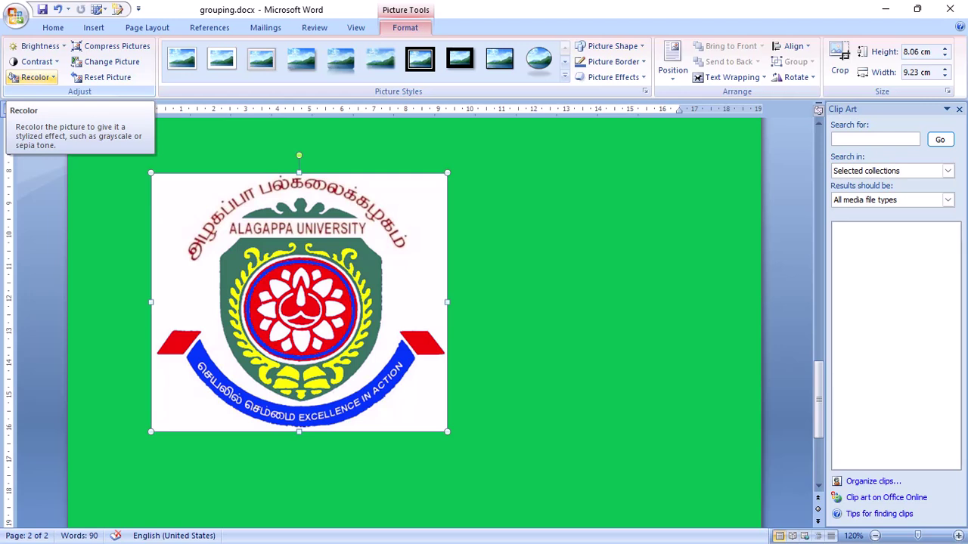
left_click(34, 77)
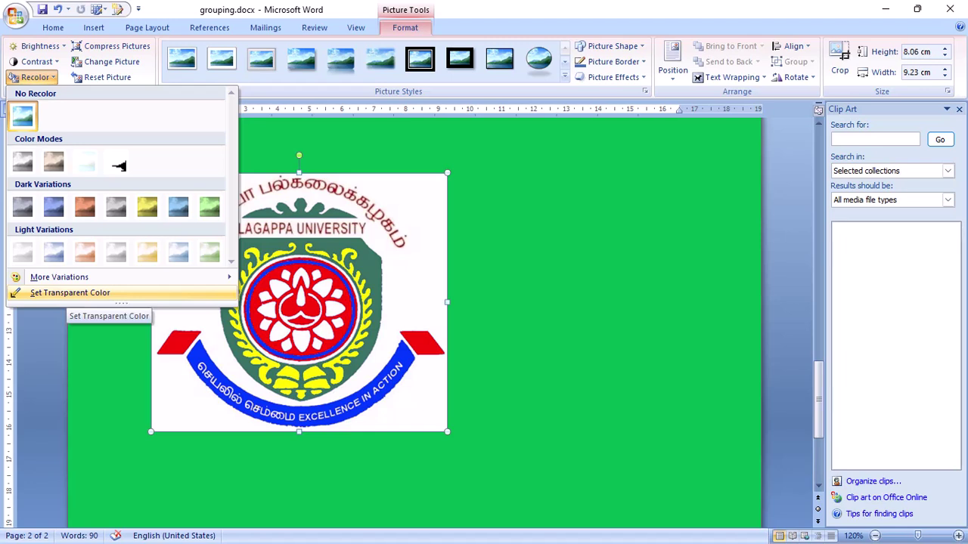
left_click(68, 293)
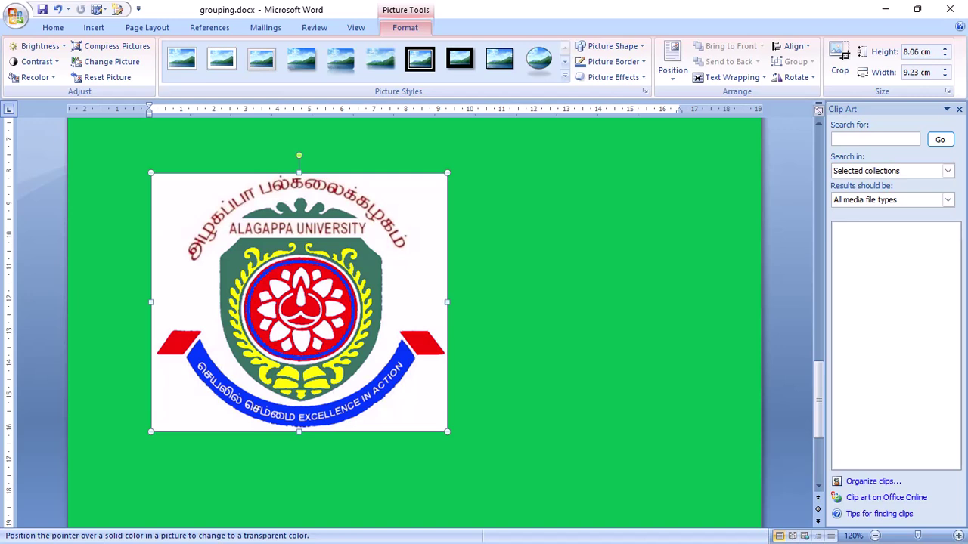
left_click(166, 189)
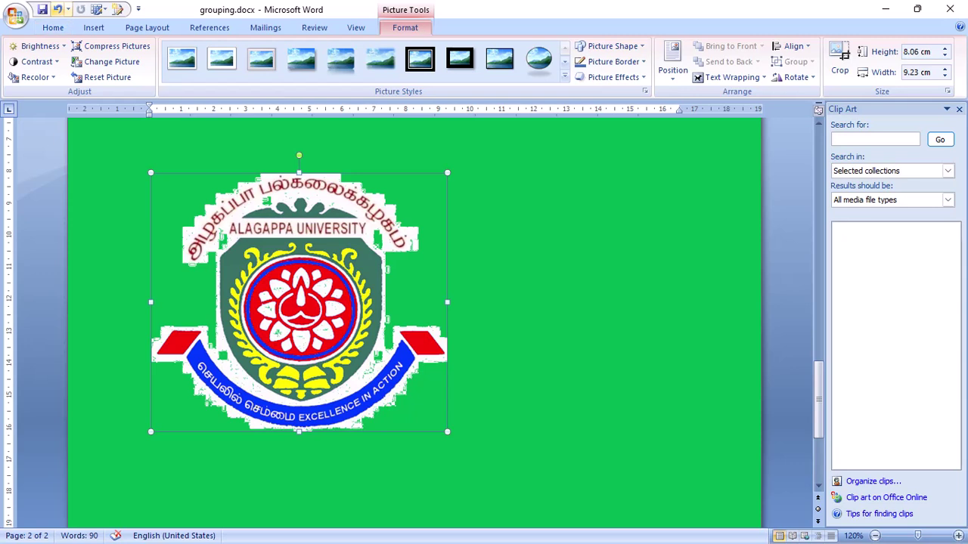
Undo the logo's transparent background and its last resize.
left_click(57, 9)
left_click(57, 9)
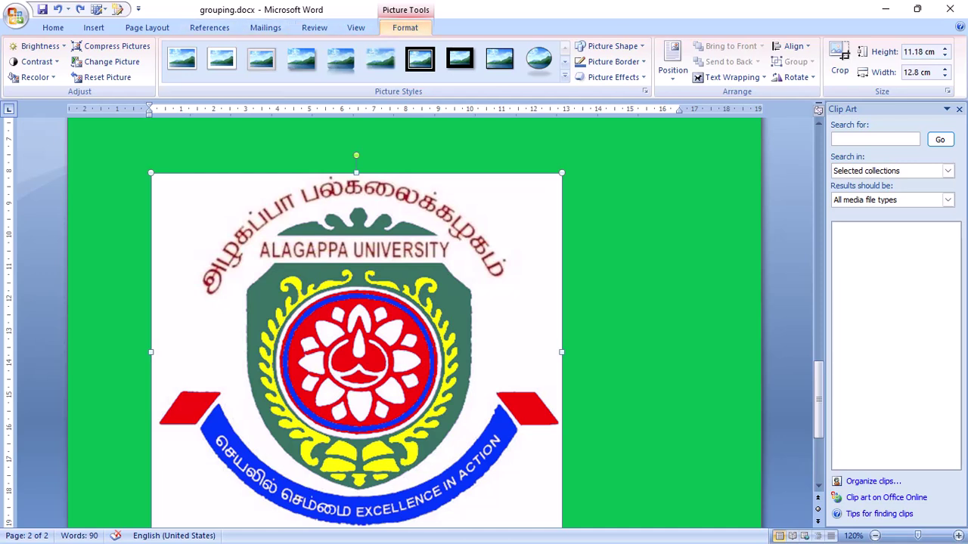
Make the white background of the enlarged logo transparent again with Set Transparent Color and check the whole picture.
left_click(33, 78)
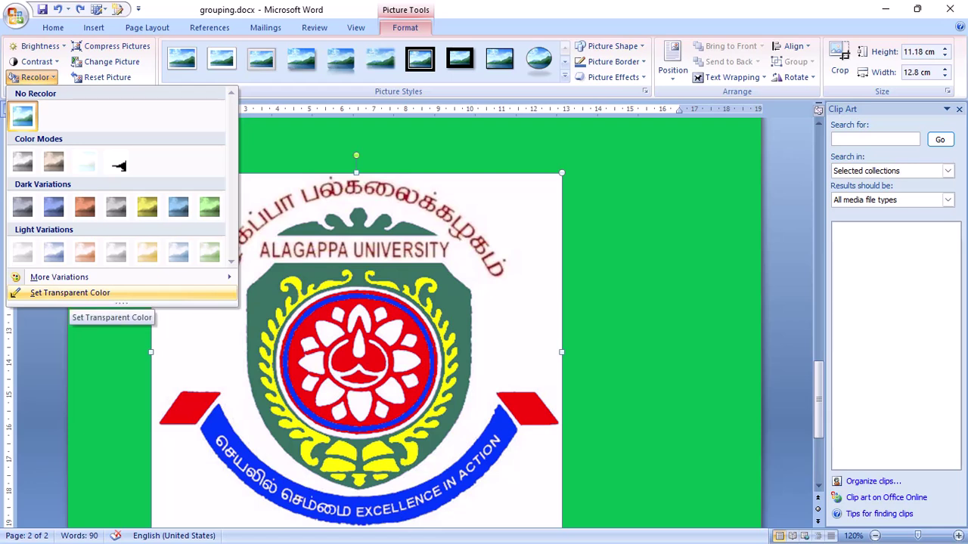
left_click(69, 293)
scroll(355, 321, "down", 3)
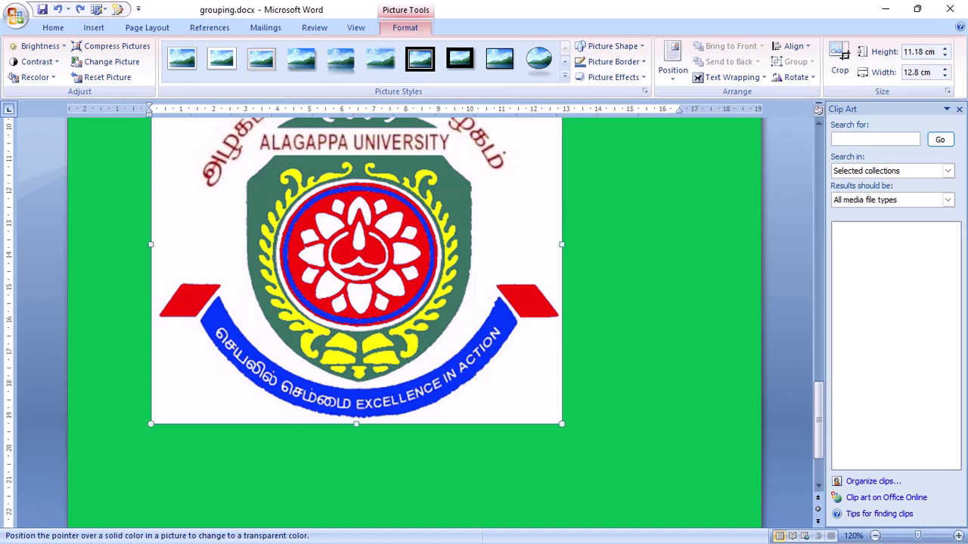
left_click(201, 241)
scroll(355, 321, "up", 3)
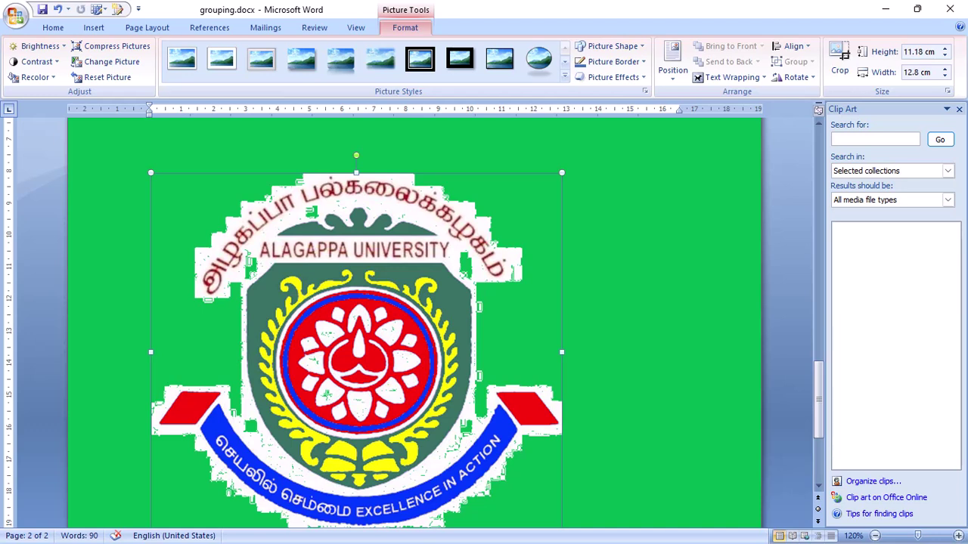
scroll(414, 321, "down", 3)
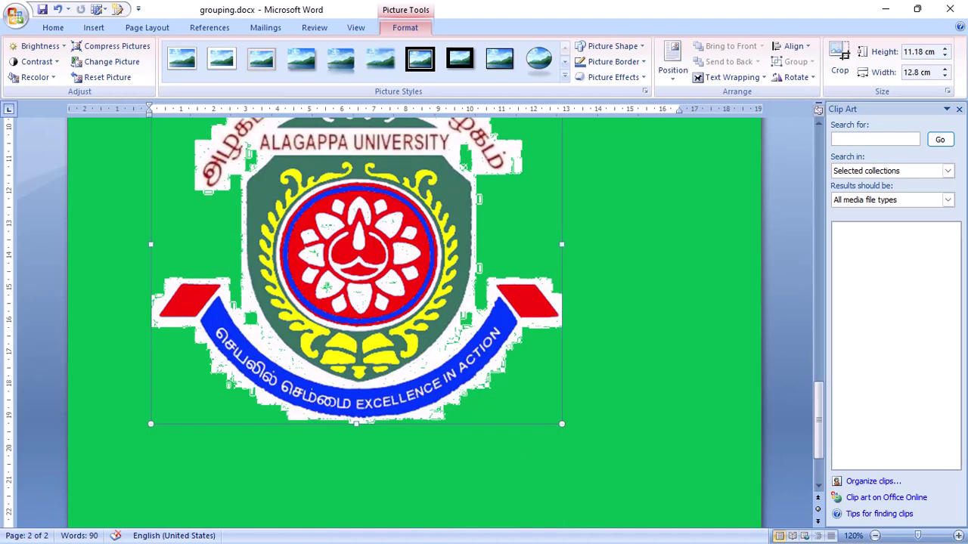
scroll(414, 322, "up", 3)
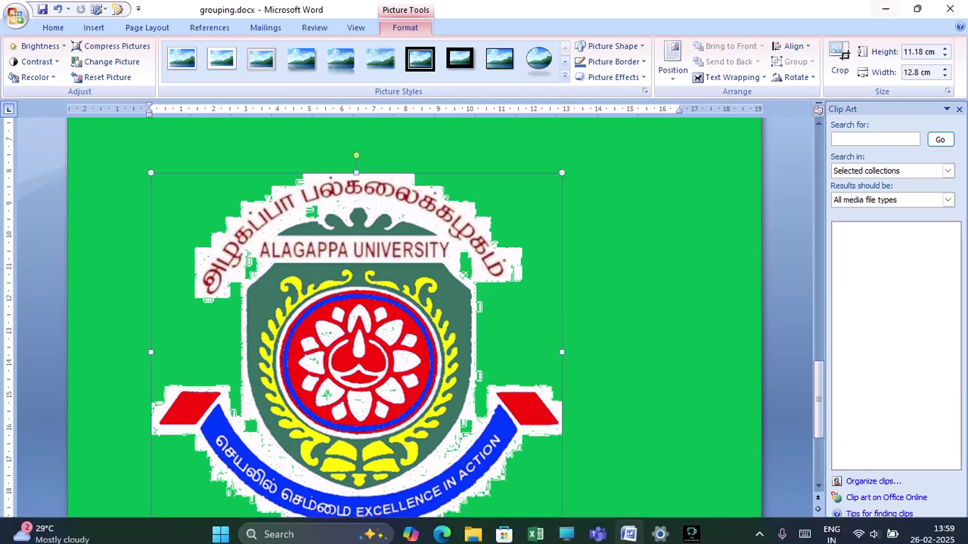
Switch to Google Chrome and search Google for "background remover".
key("super+d")
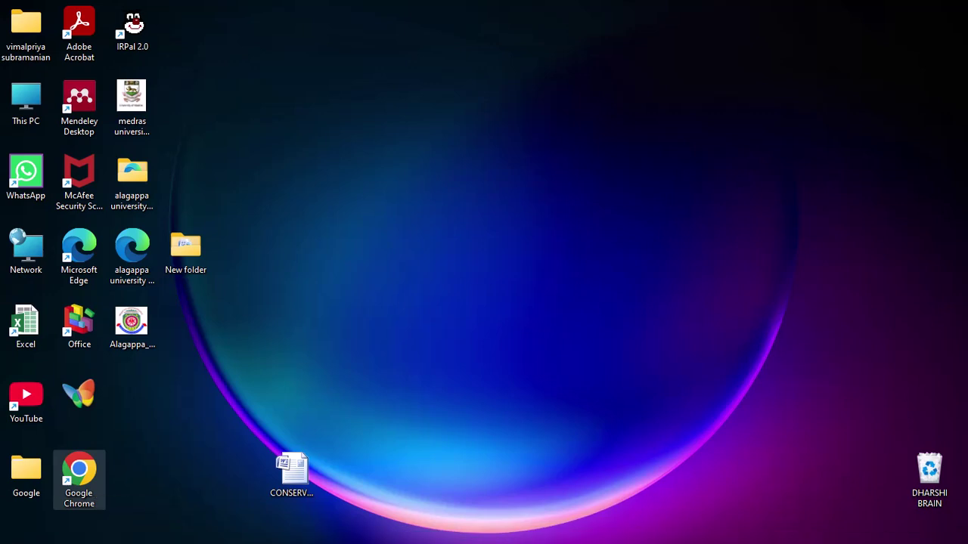
double_click(78, 476)
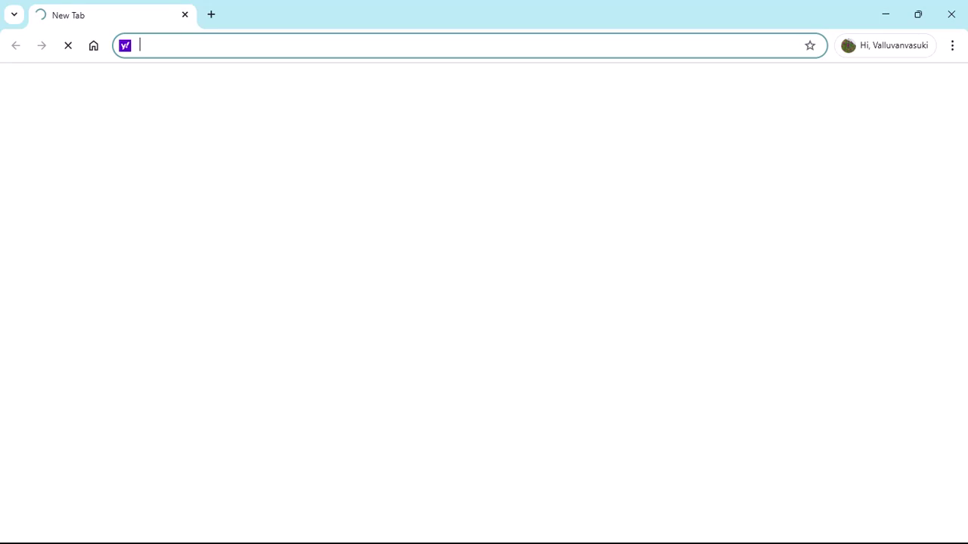
left_click(768, 389)
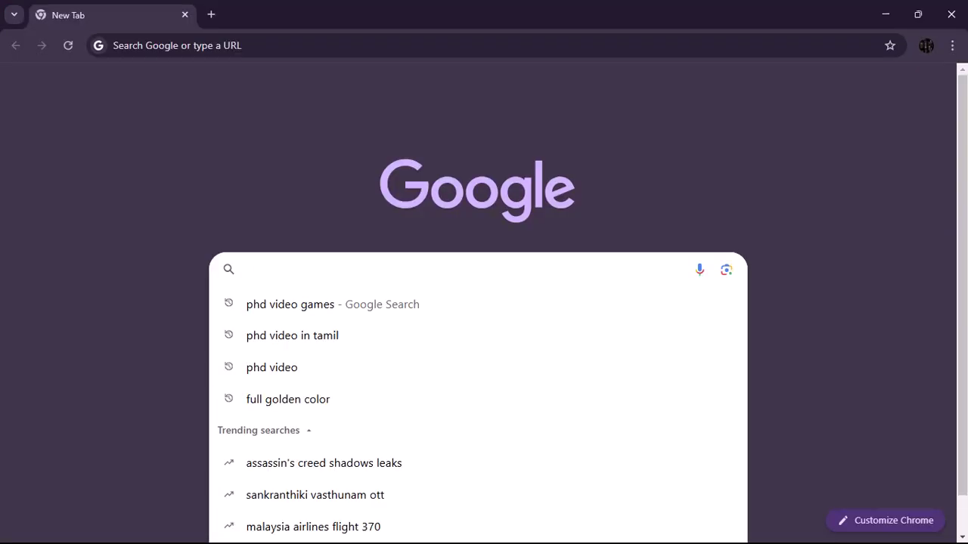
key("Escape")
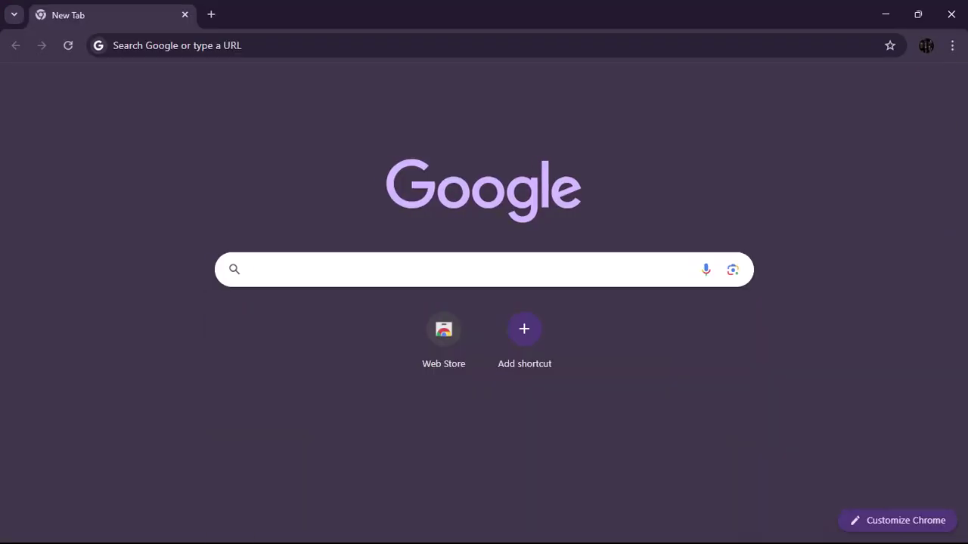
type("backr")
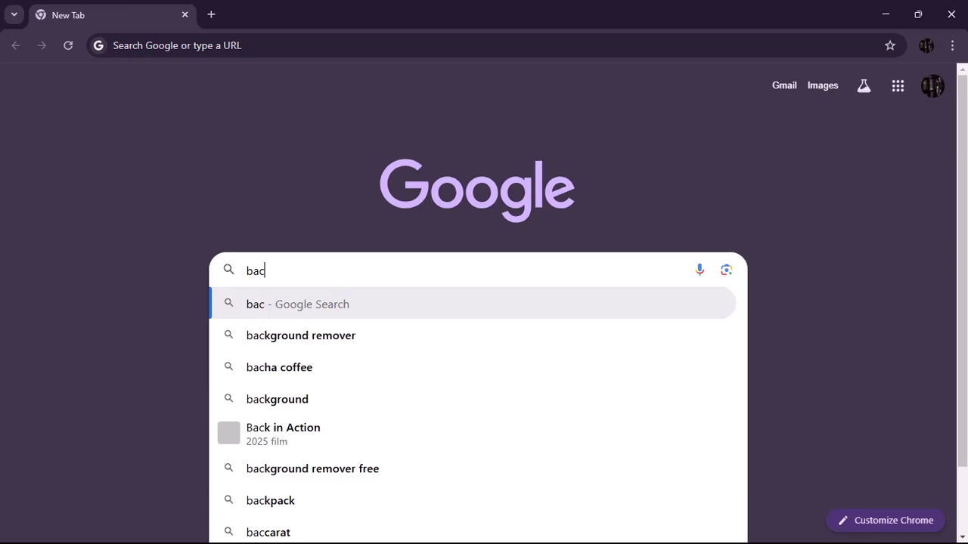
key("Down")
key("Down")
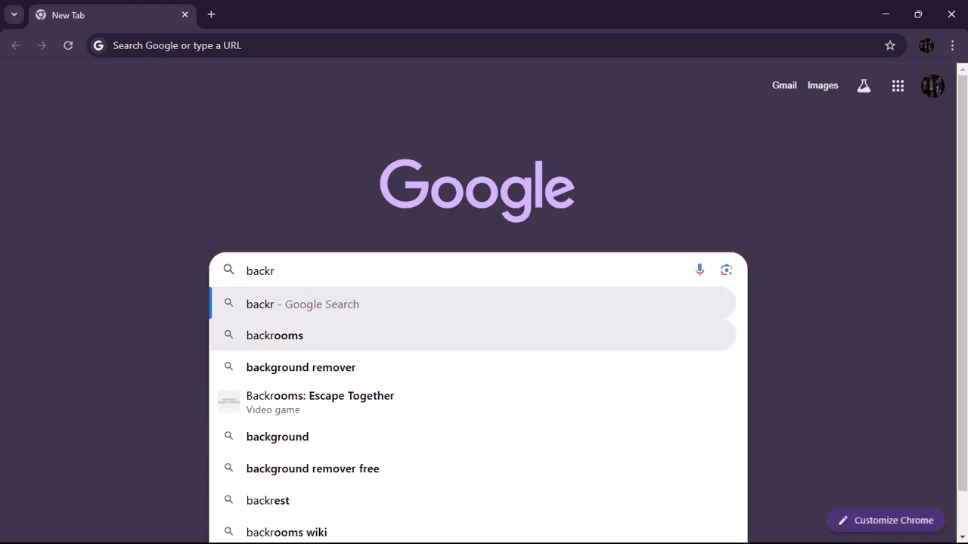
key("Return")
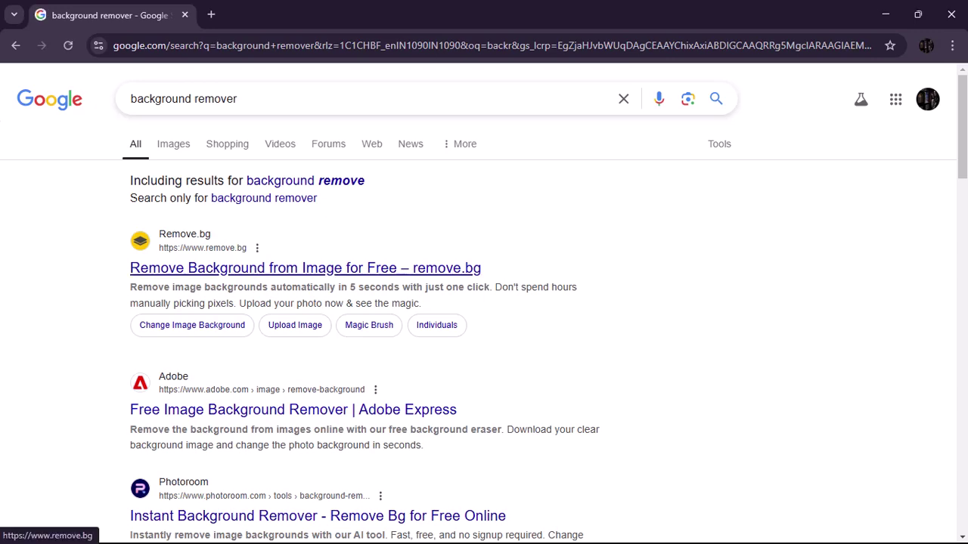
Open the remove.bg website from the search results and upload the Alagappa University logo from the Desktop folder.
left_click(305, 268)
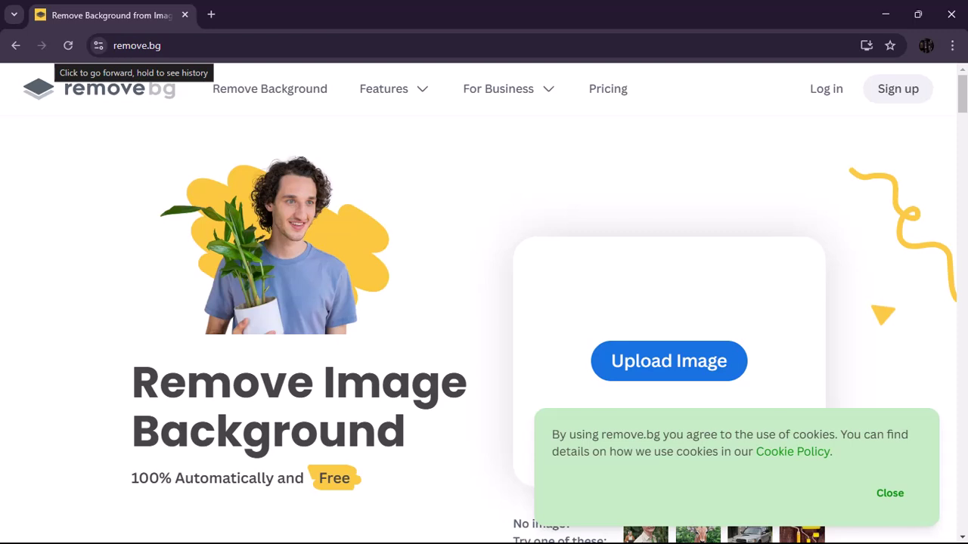
left_click(669, 362)
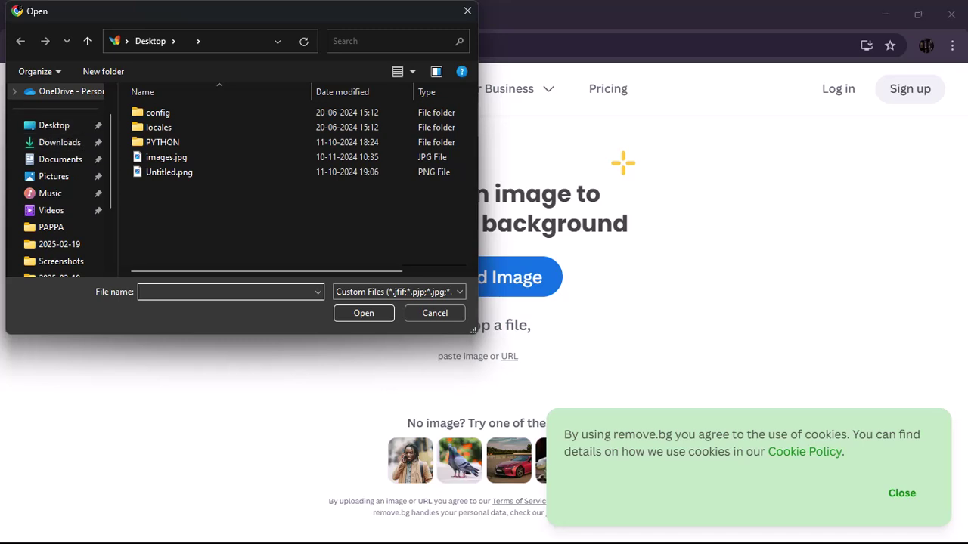
left_click(53, 124)
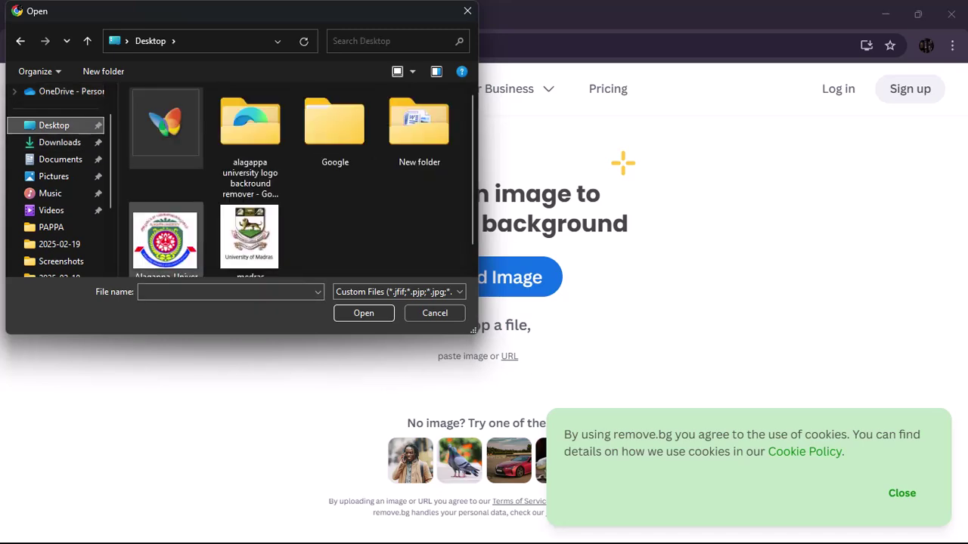
left_click(165, 242)
left_click(363, 313)
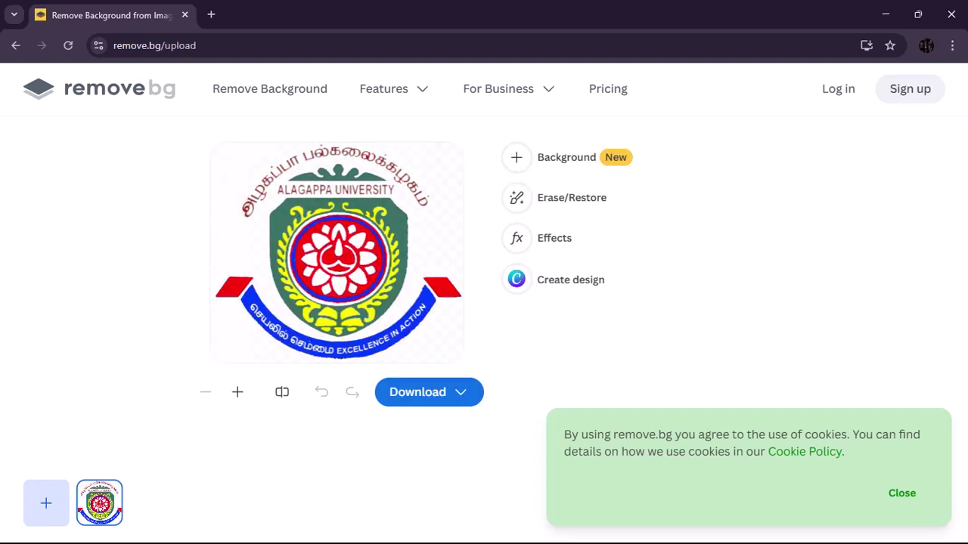
Download the free 535 x 467 preview version of the logo with its background removed.
left_click(429, 392)
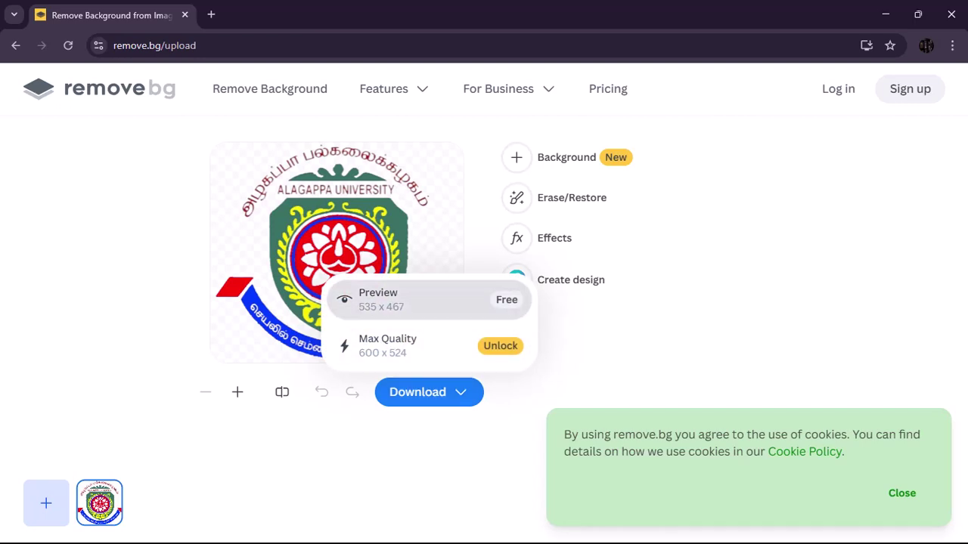
left_click(423, 300)
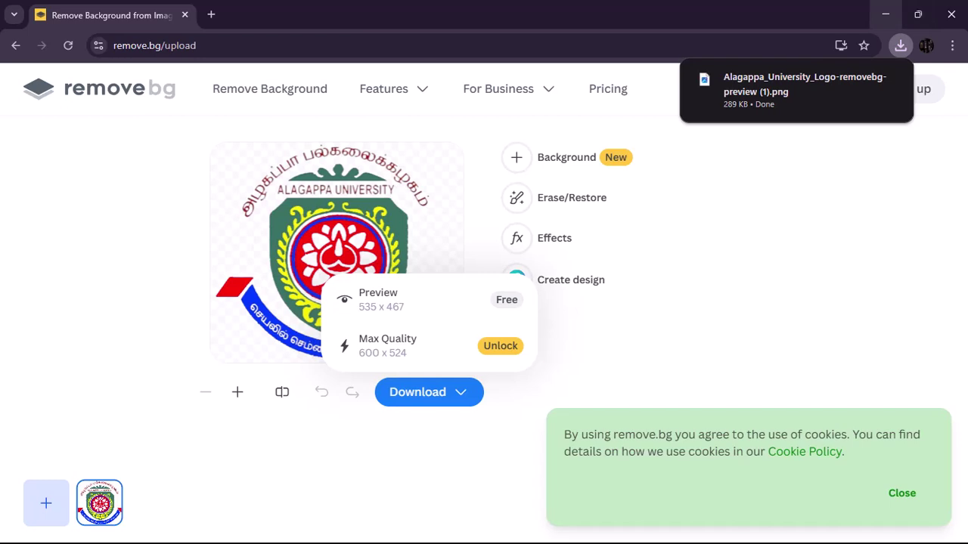
left_click(885, 15)
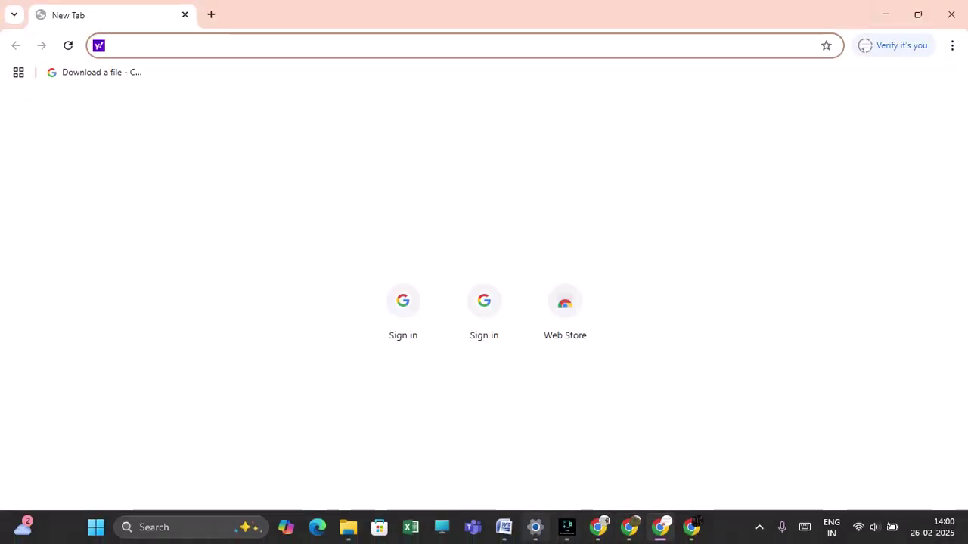
Switch to Word, insert today's downloaded Alagappa_University_Logo-removebg-preview PNG in place of the selected logo, and check the whole picture.
mouse_move(504, 527)
left_click(503, 458)
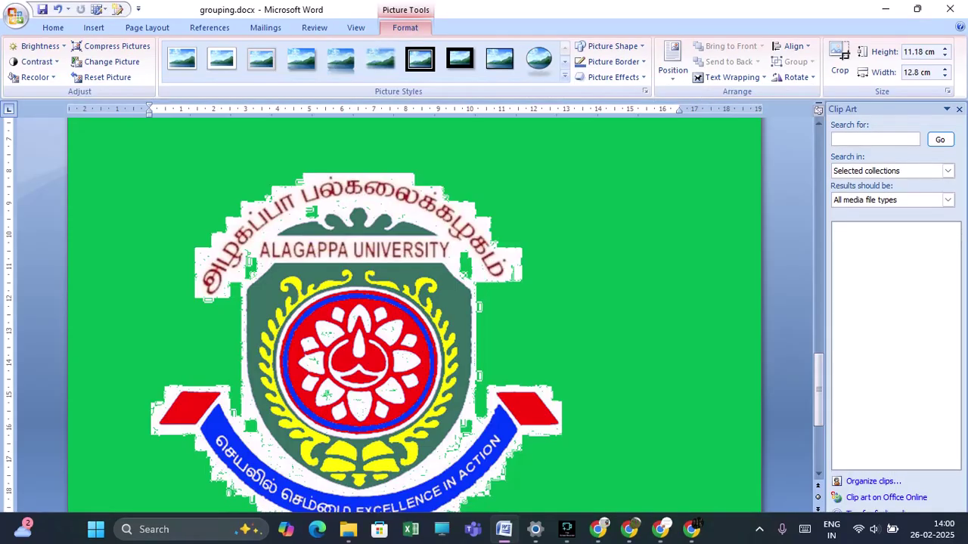
left_click(94, 27)
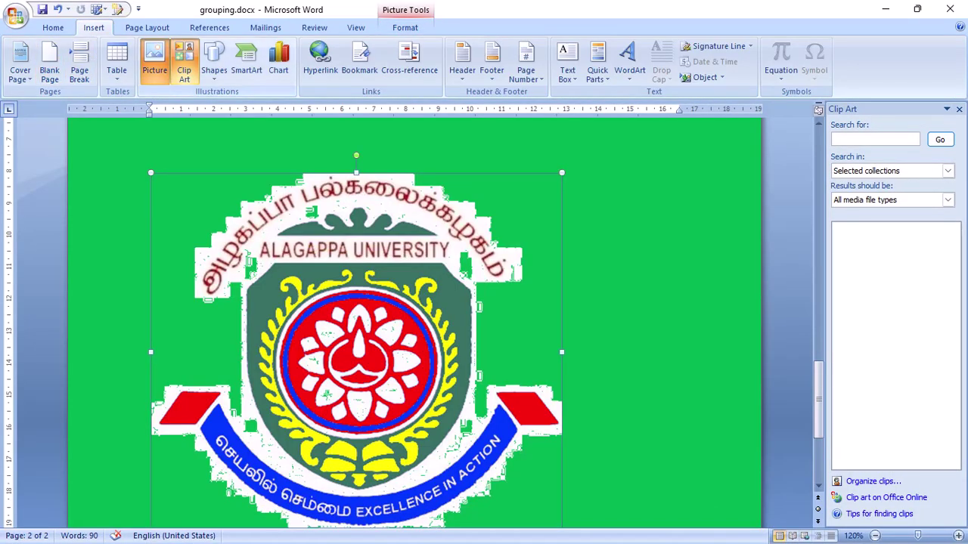
left_click(154, 62)
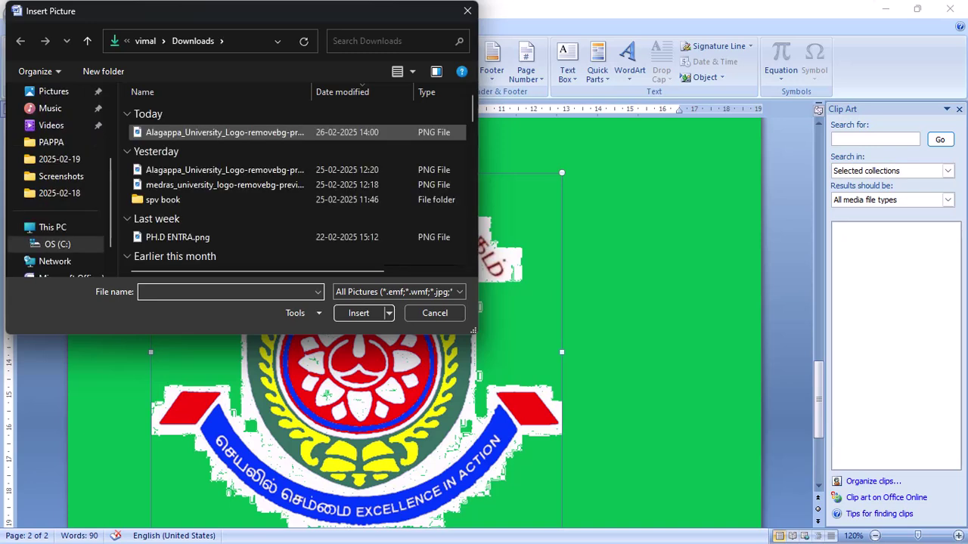
left_click(224, 132)
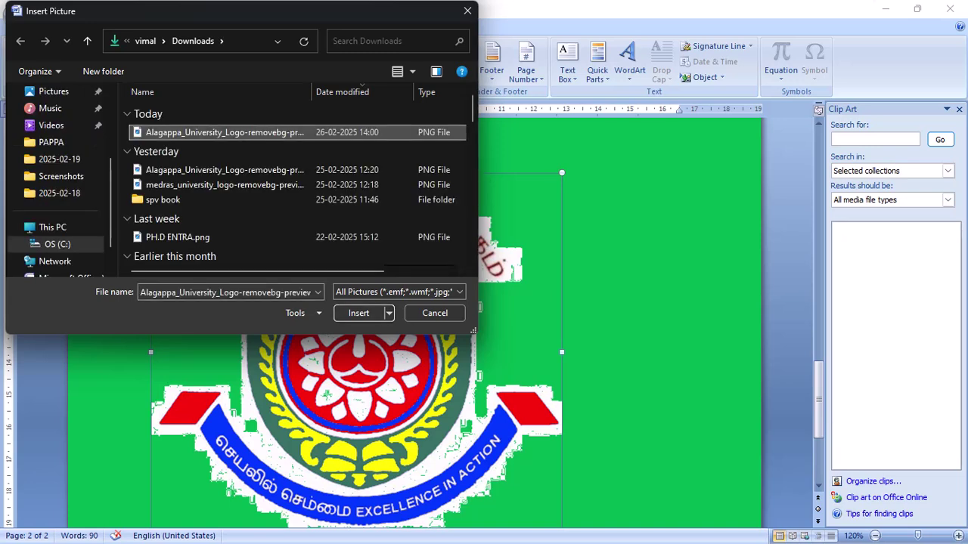
left_click(358, 313)
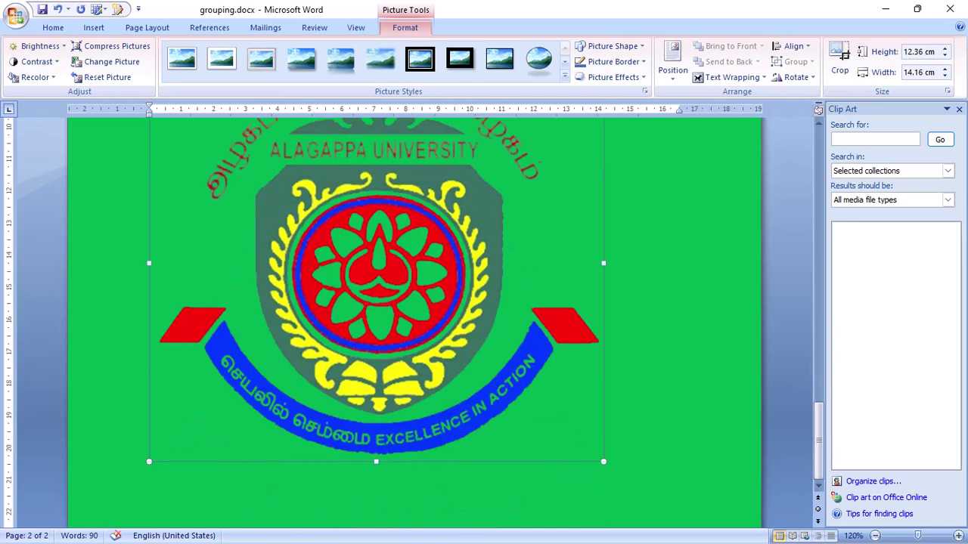
scroll(415, 324, "up", 3)
scroll(415, 323, "down", 3)
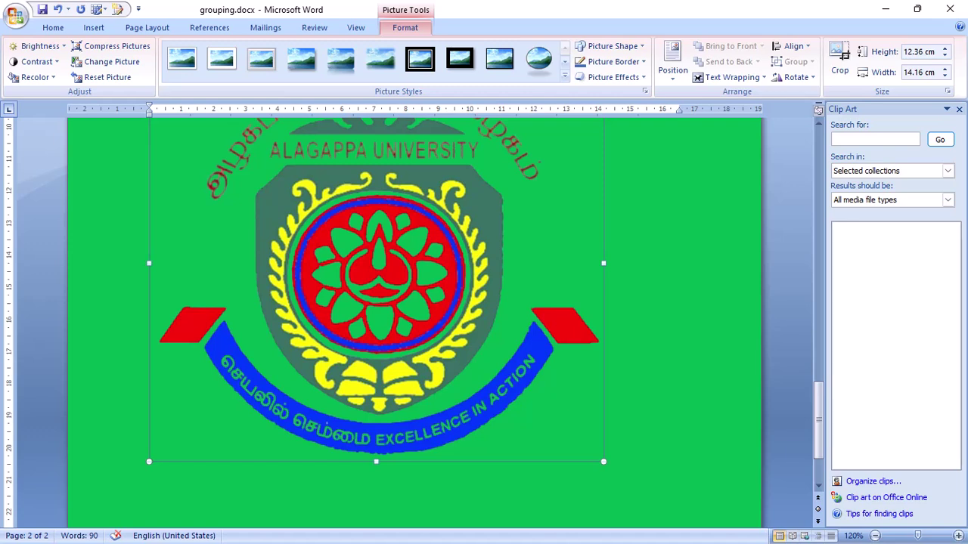
scroll(414, 324, "up", 3)
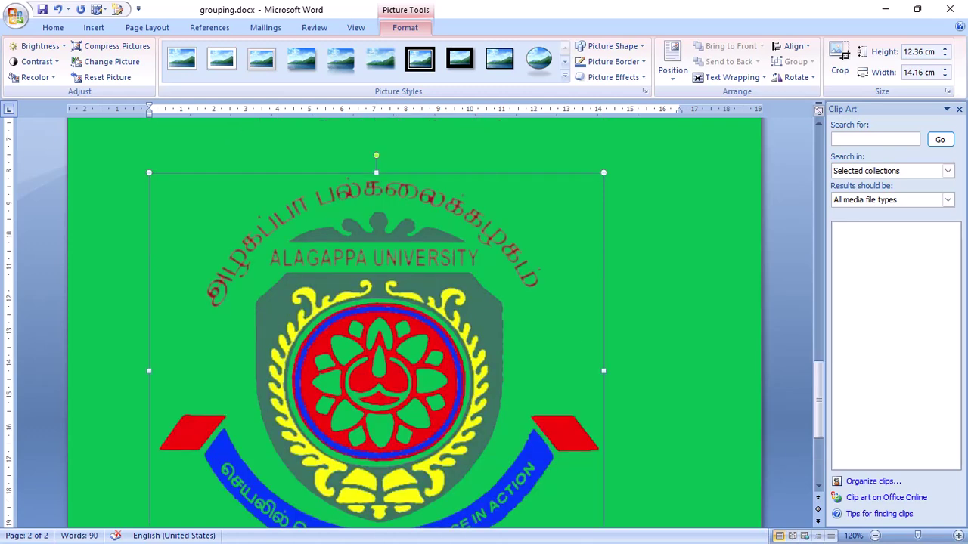
scroll(415, 323, "down", 3)
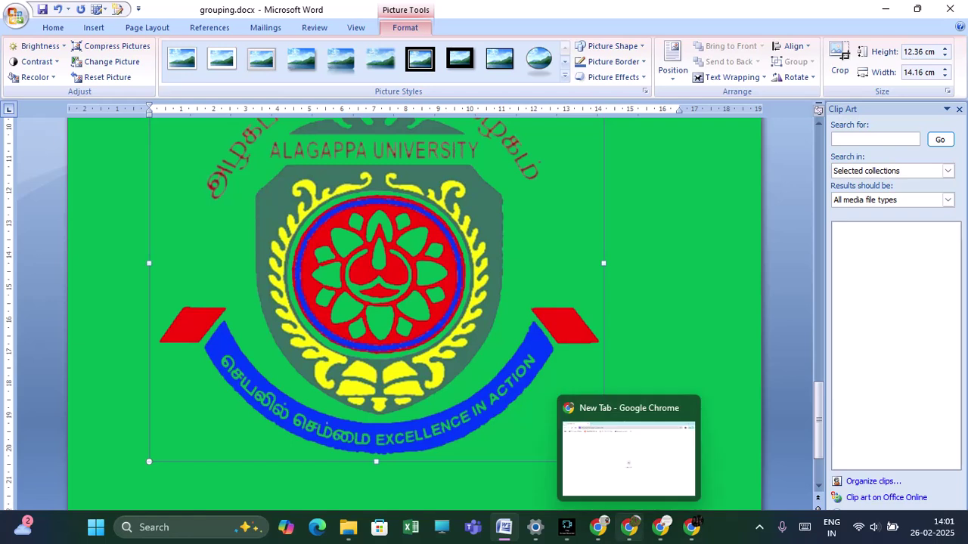
Switch to the remove.bg window in Chrome and return to the Google results for background remover.
mouse_move(597, 527)
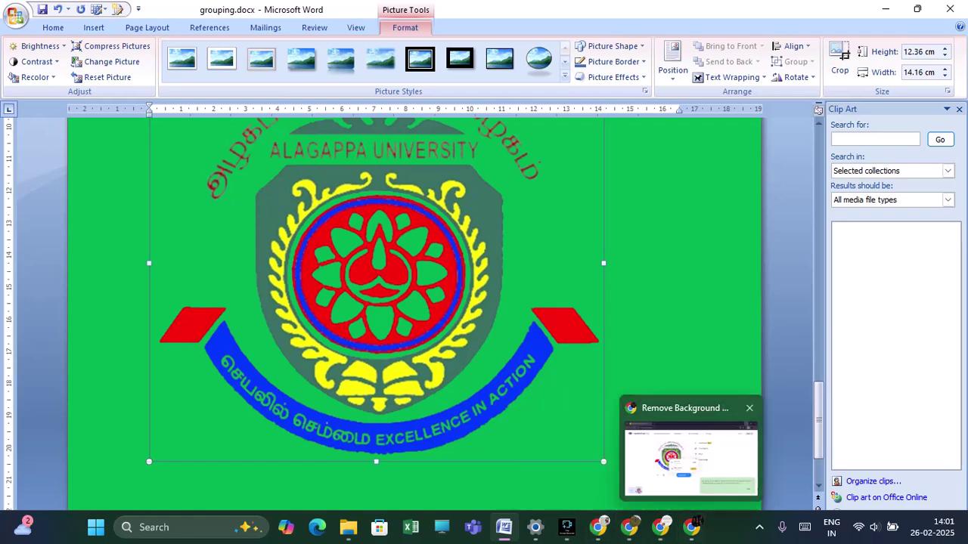
left_click(691, 527)
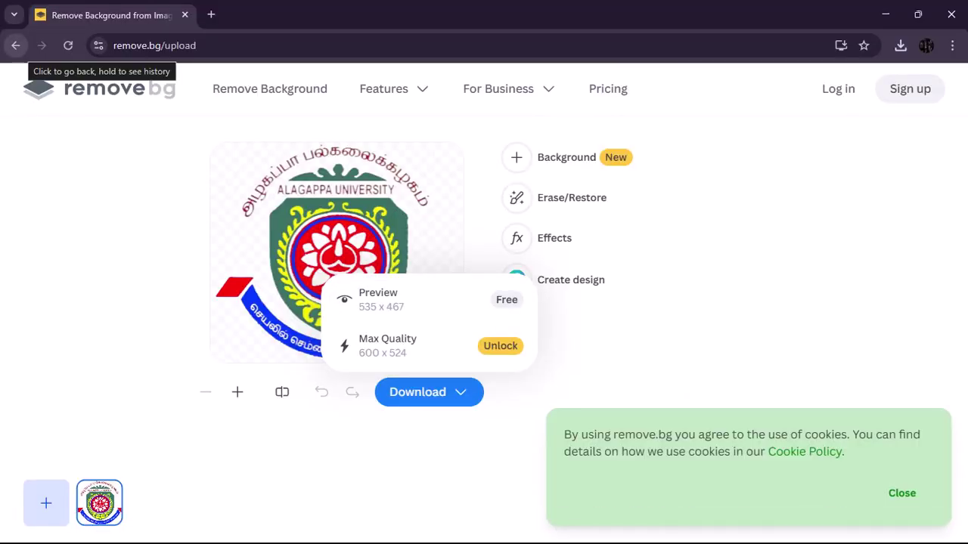
left_click(15, 46)
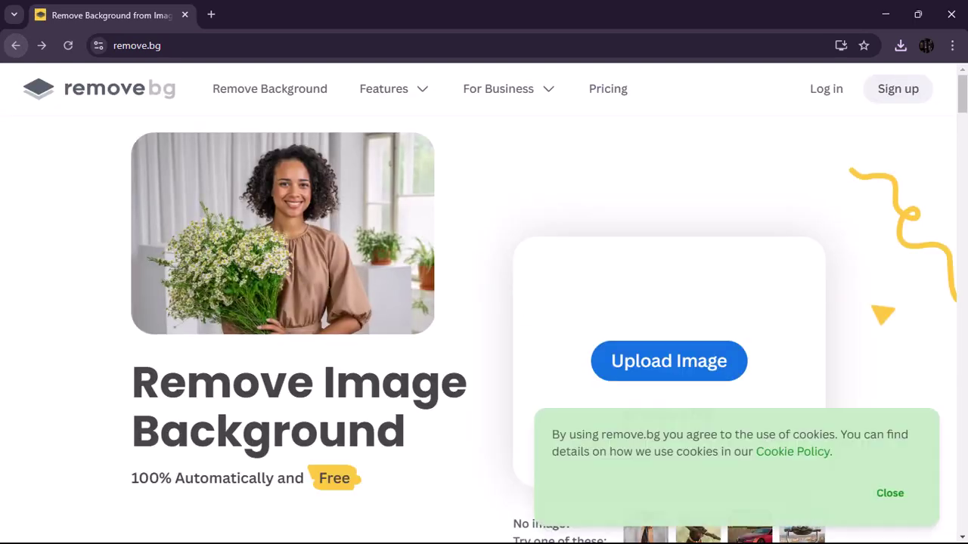
left_click(15, 45)
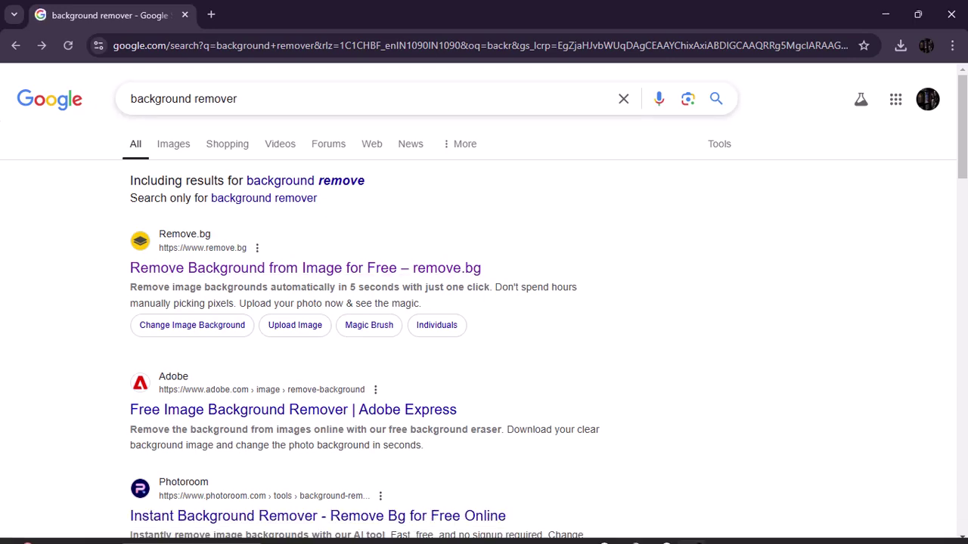
mouse_move(597, 527)
left_click(567, 527)
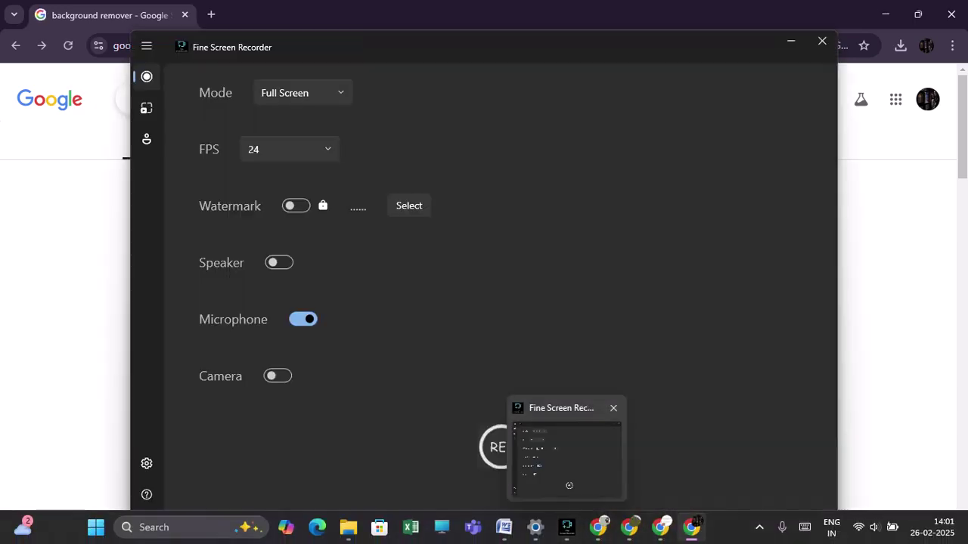